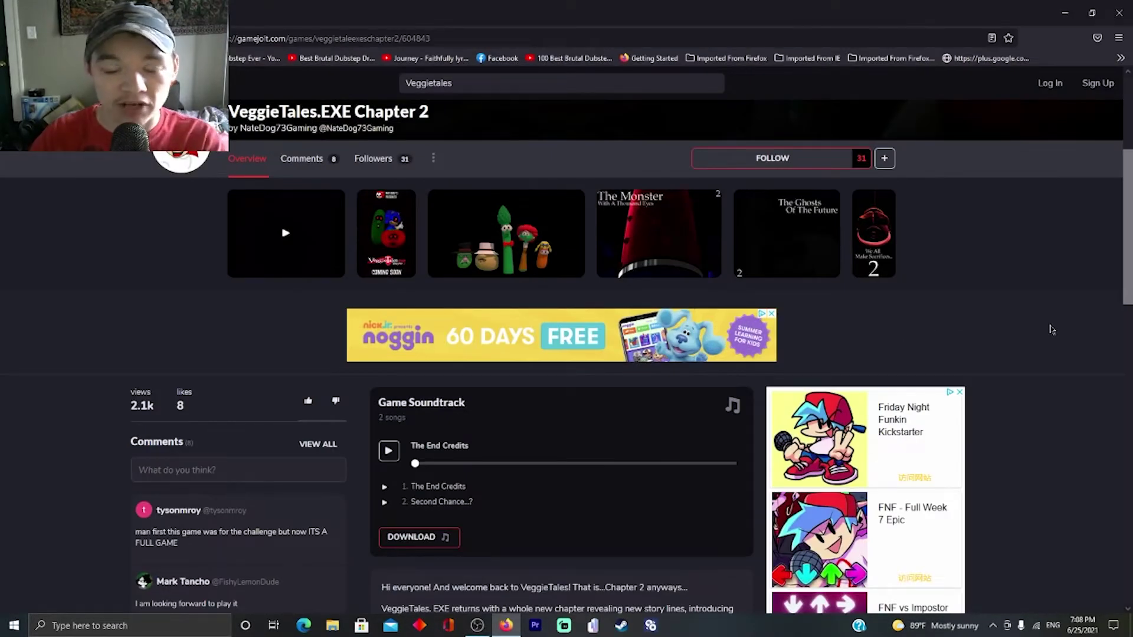
pyautogui.scroll(3, 1050, 329)
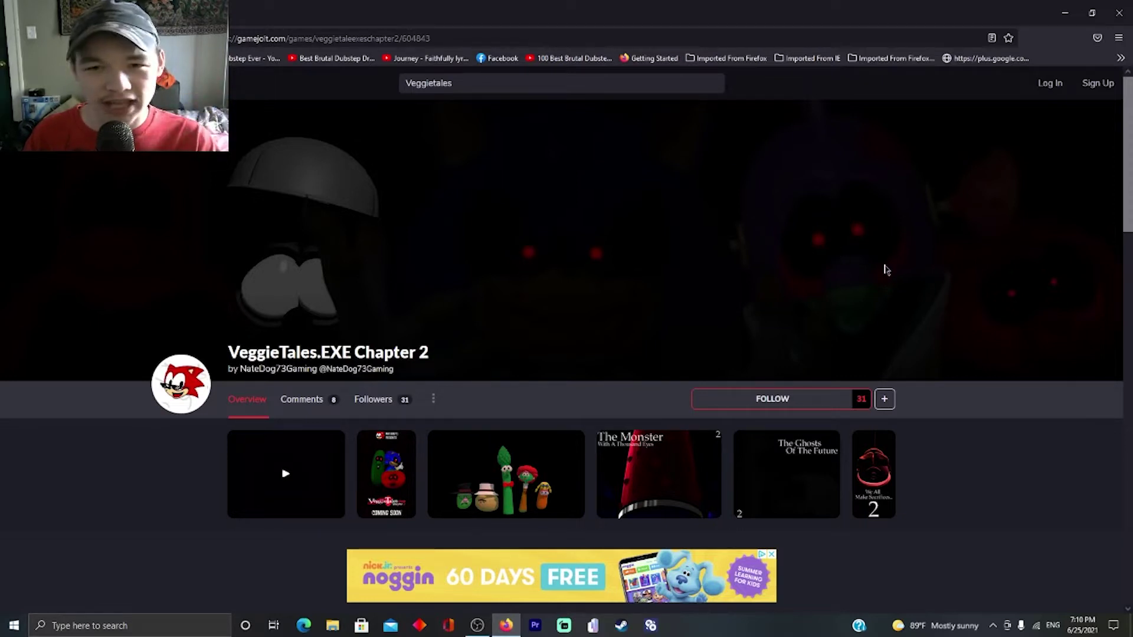
# Google the name of the VeggieTales superhero in a new tab, then close the results tab
pyautogui.hotkey('ctrl', 't')
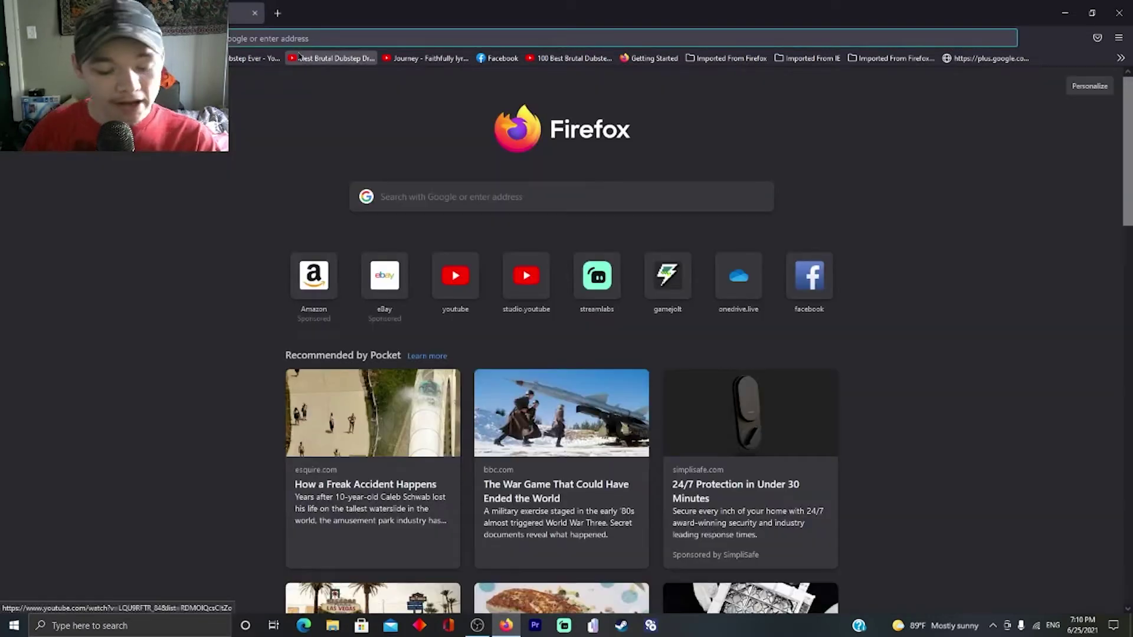
pyautogui.click(299, 39)
pyautogui.write('a')
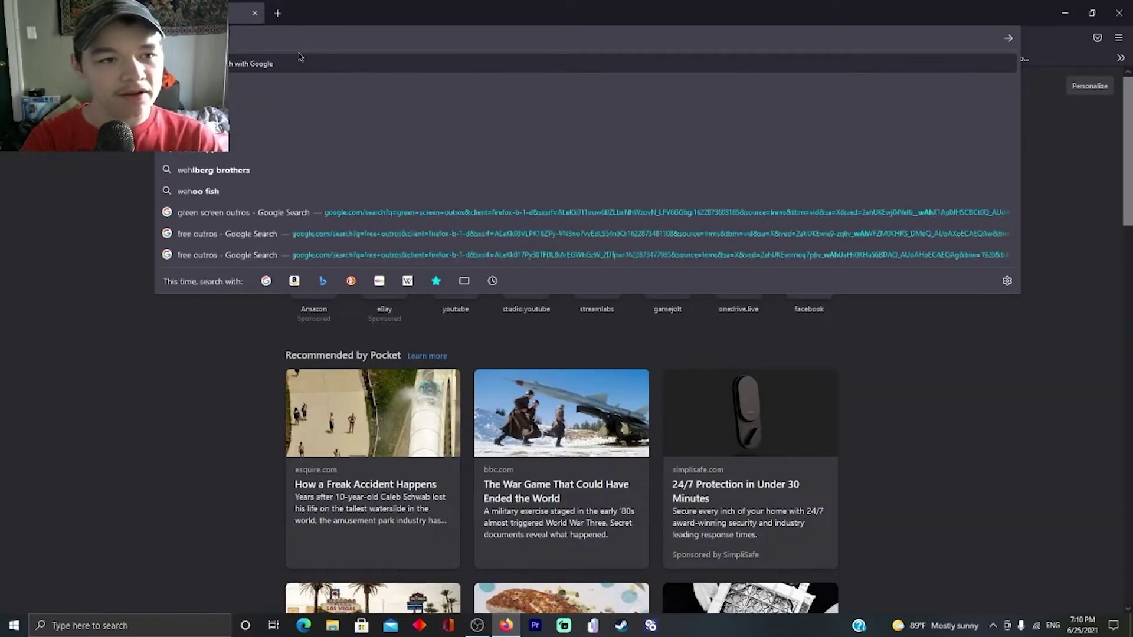
pyautogui.press('BackSpace')
pyautogui.write('hats the')
pyautogui.press('BackSpace')
pyautogui.press('BackSpace')
pyautogui.press('BackSpace')
pyautogui.write('the ')
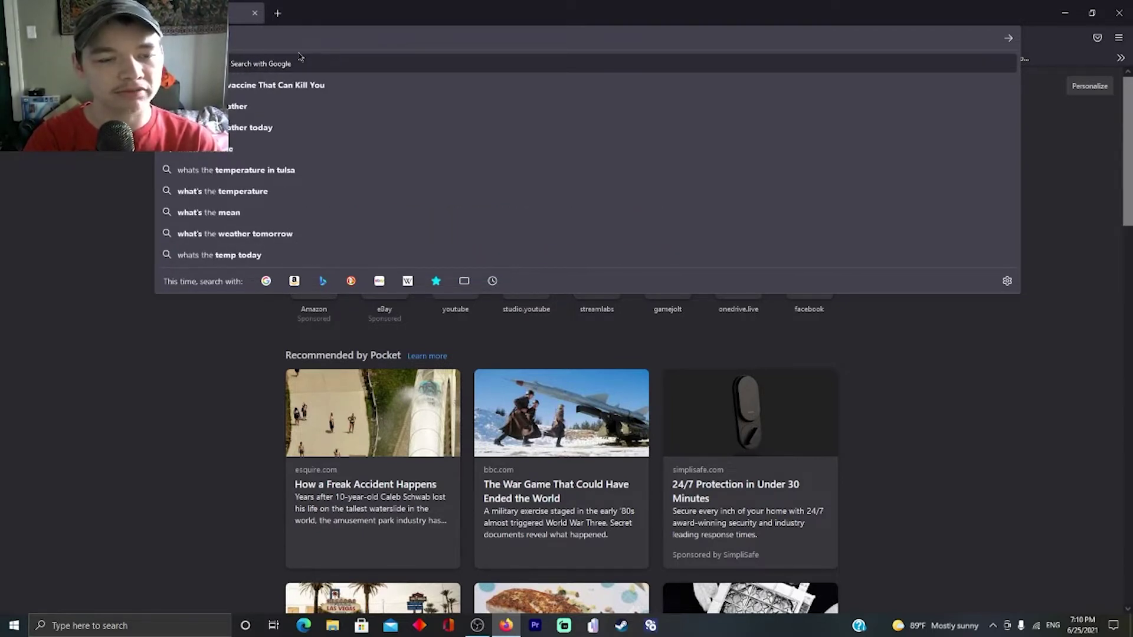
pyautogui.write('s')
pyautogui.write('uper Hero ')
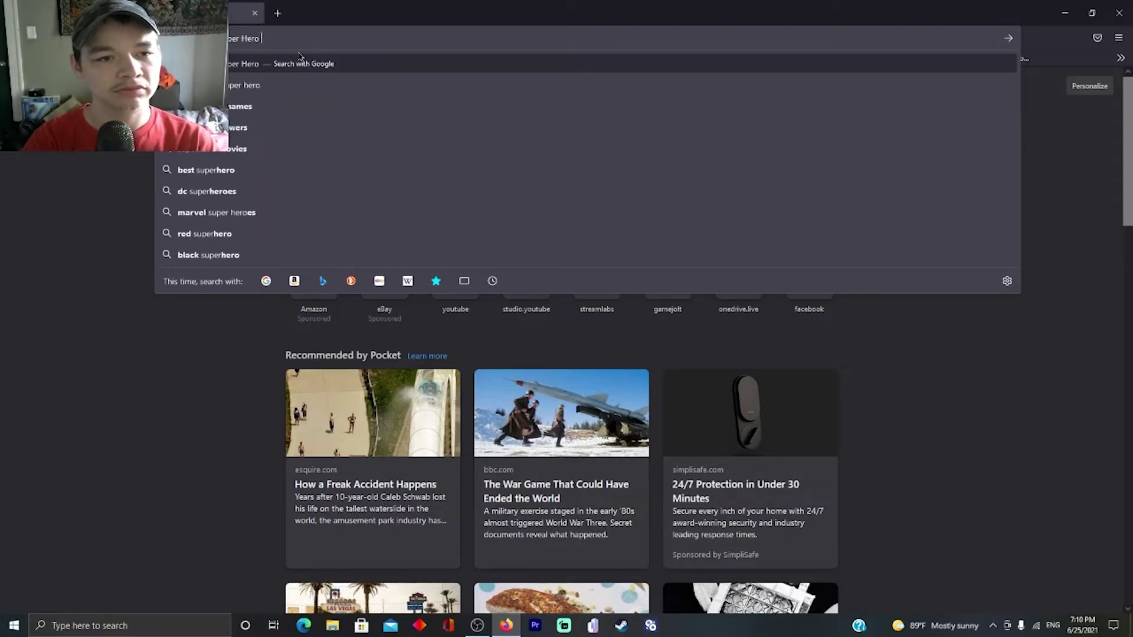
pyautogui.write('In Veggiet')
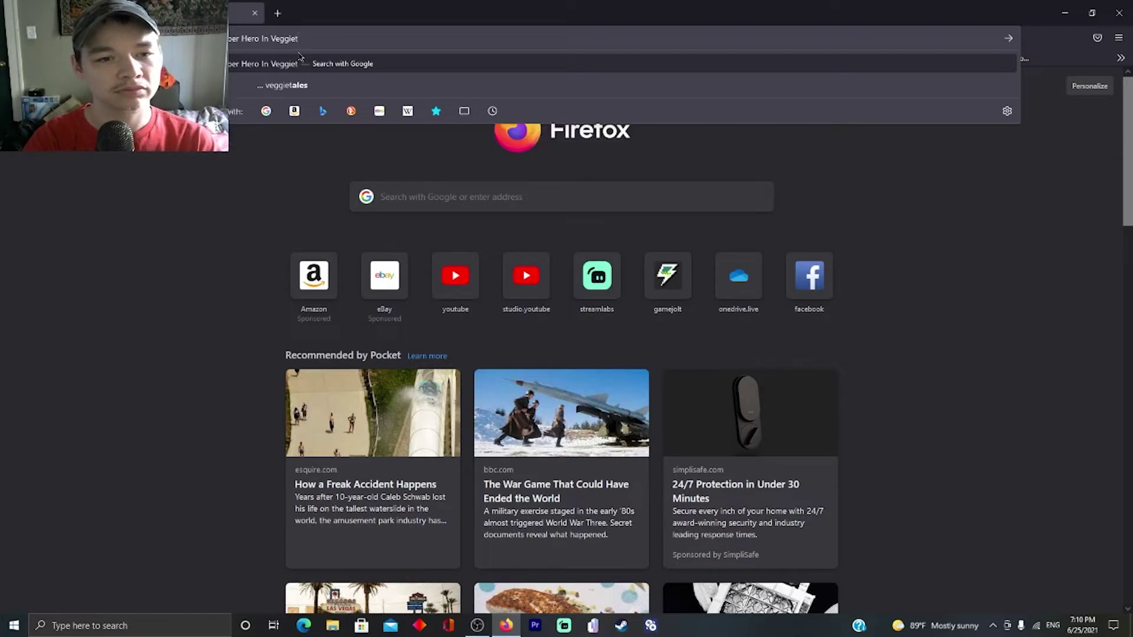
pyautogui.write('ales')
pyautogui.press('Return')
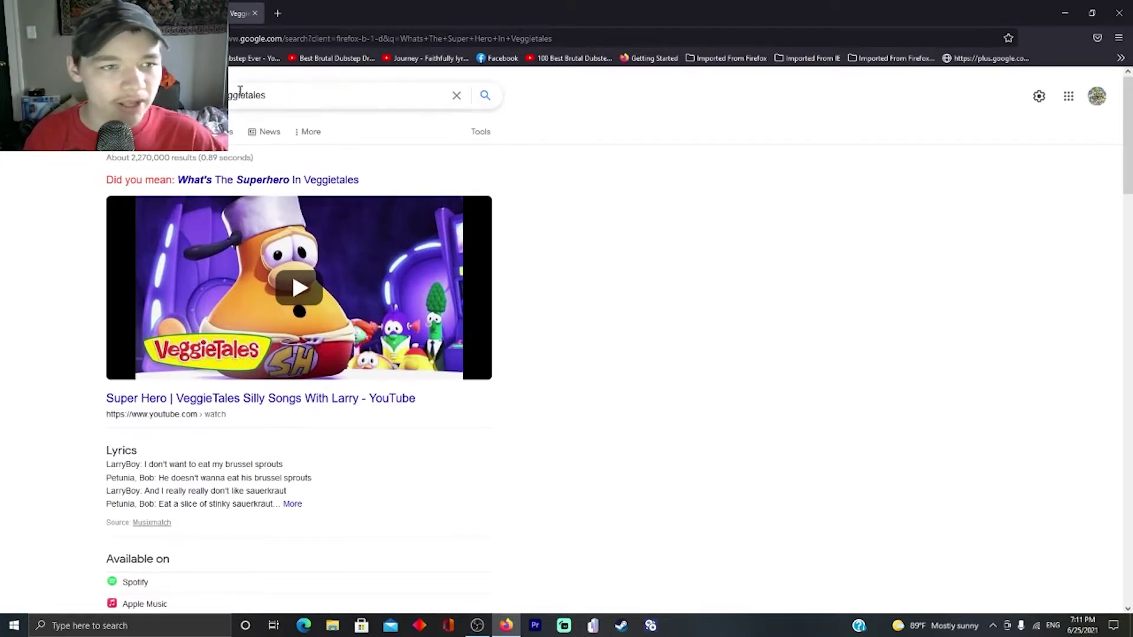
pyautogui.click(255, 14)
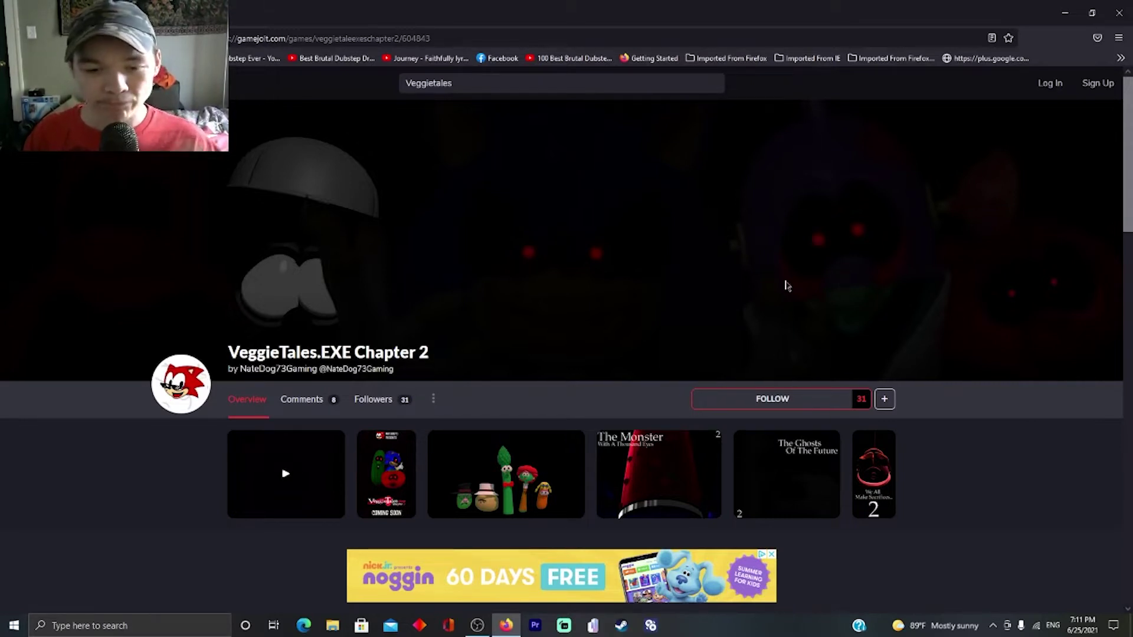
# Play A Special Announcement Trailer, pause it, dismiss More videos, and resume to the end
pyautogui.click(337, 471)
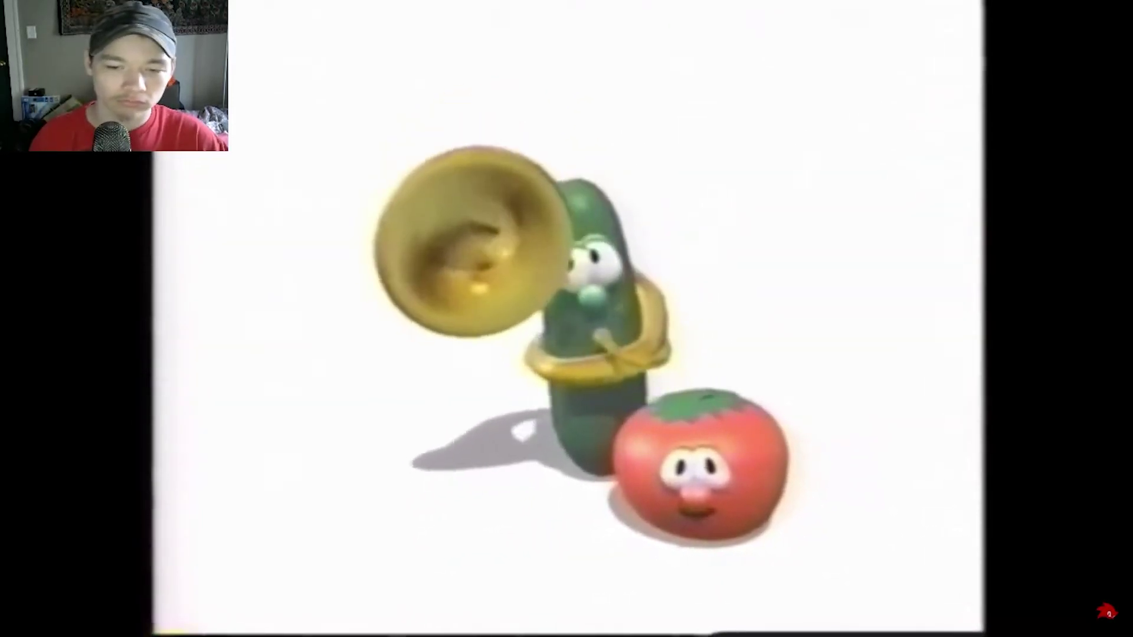
pyautogui.click(726, 510)
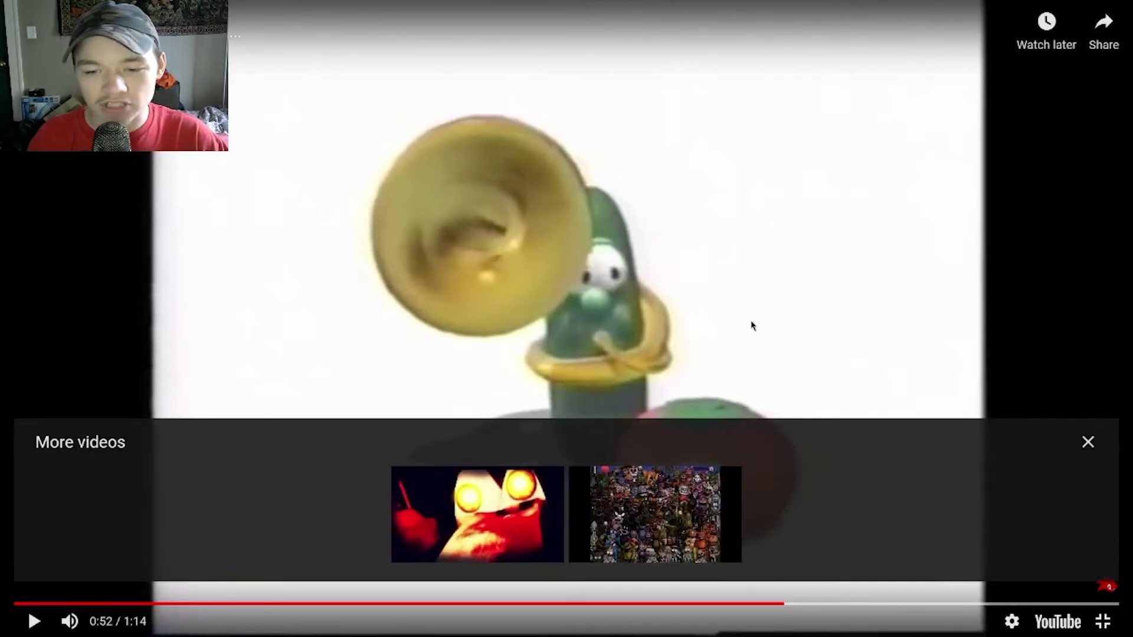
pyautogui.click(752, 326)
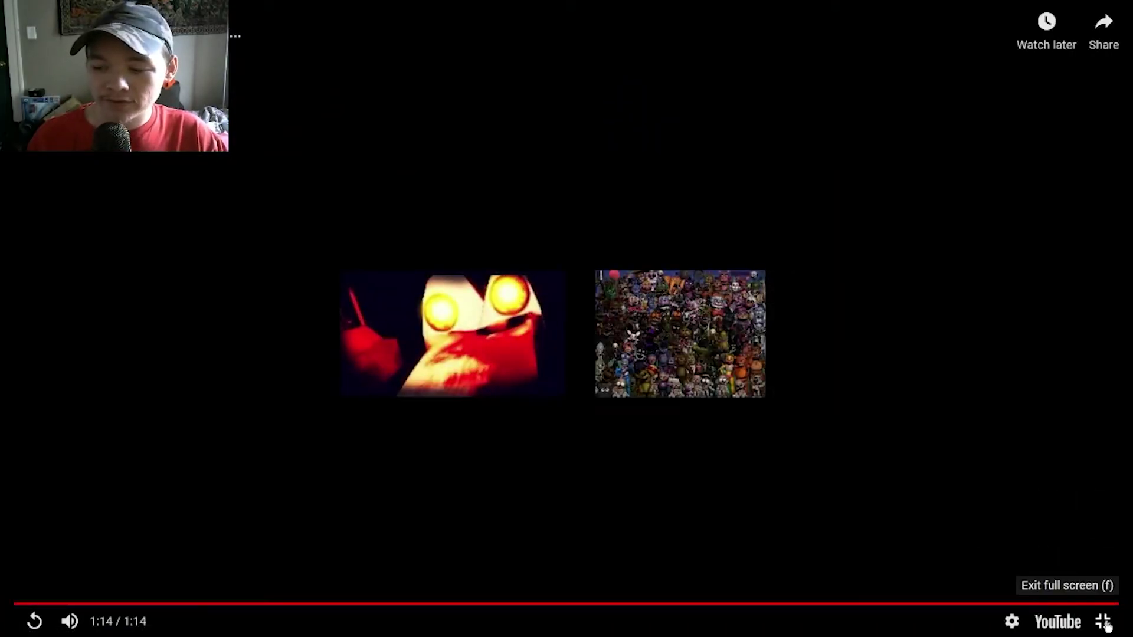
# Exit the full-screen trailer and advance the lightbox to the Coming Soon promo image
pyautogui.click(1103, 622)
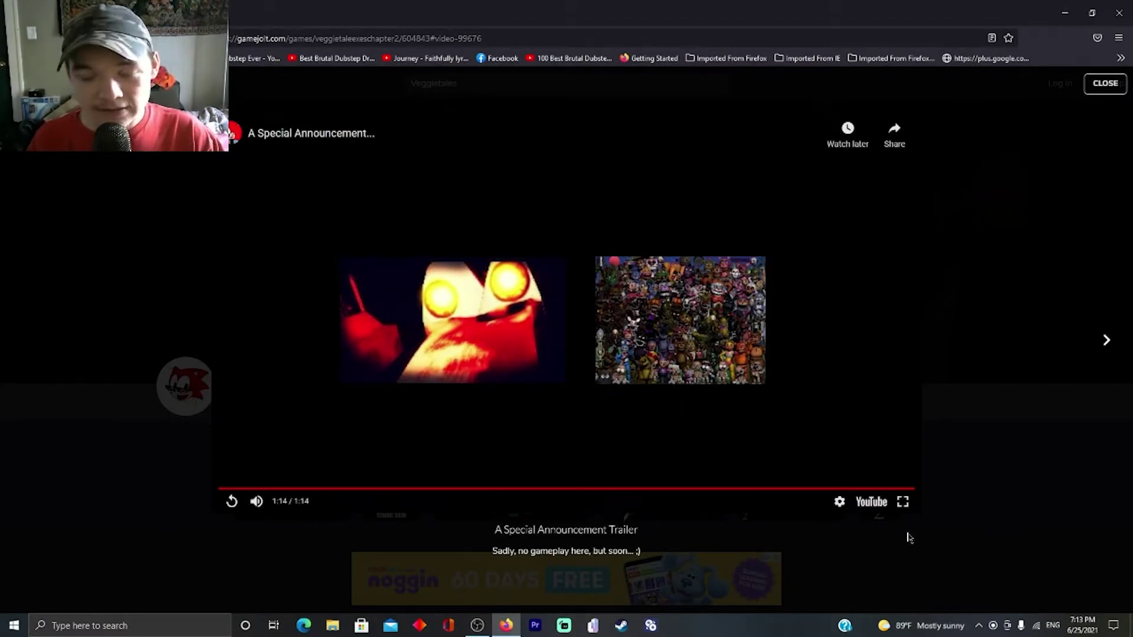
pyautogui.click(1103, 346)
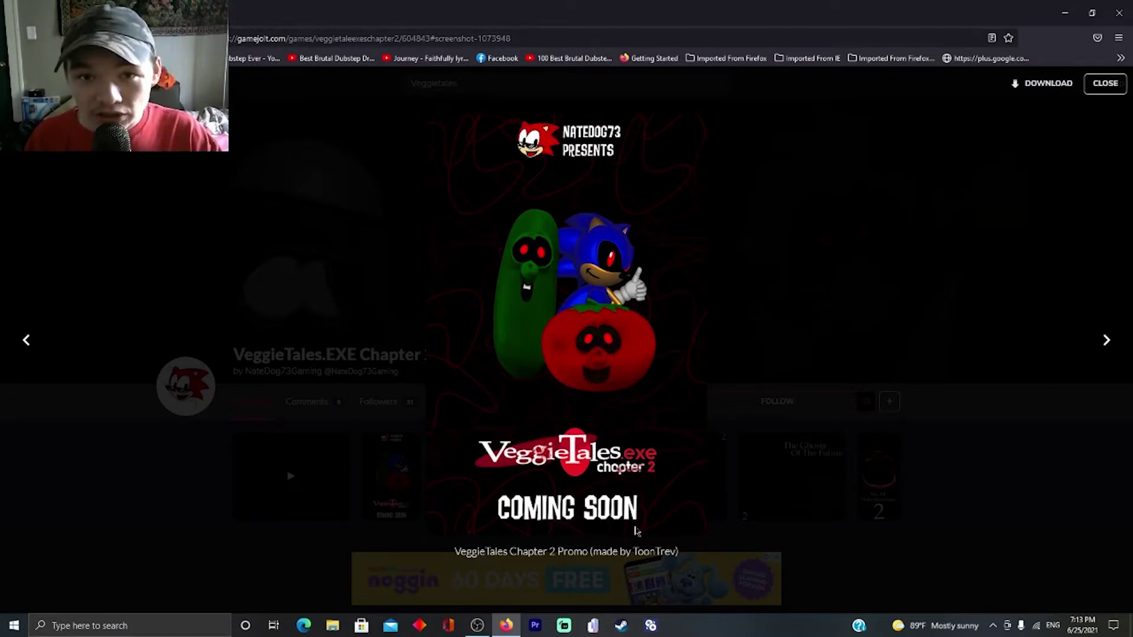
# Advance the lightbox from the promo image to the Teaser01 screenshot
pyautogui.click(1115, 351)
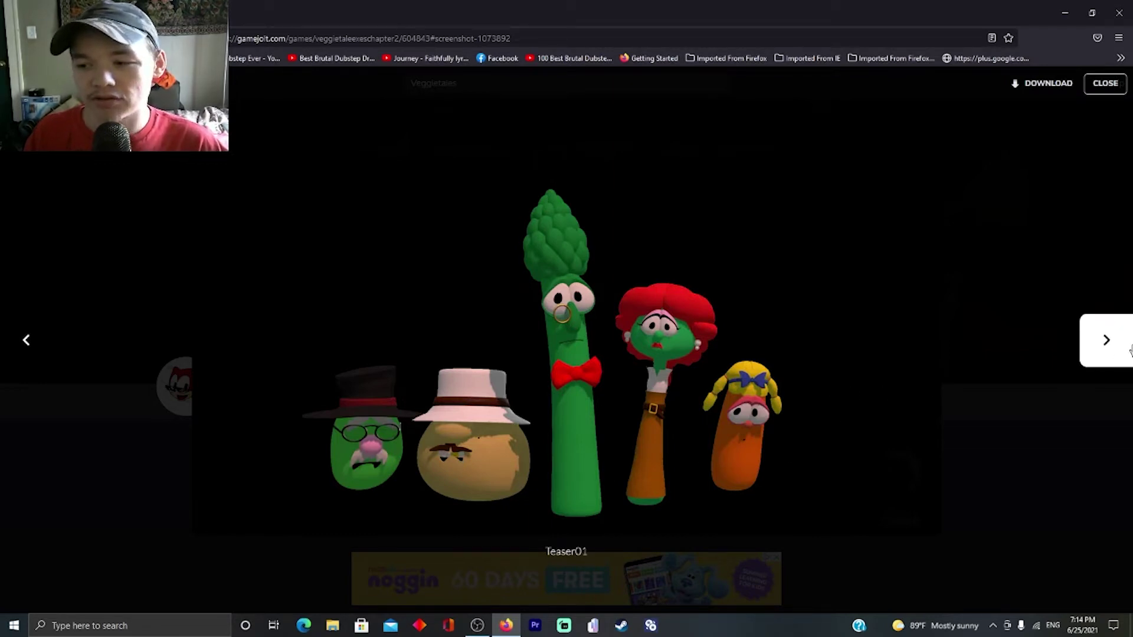
# Page through the Teaser02, Teaser03 and Teaser04 screenshots in the lightbox
pyautogui.click(1102, 354)
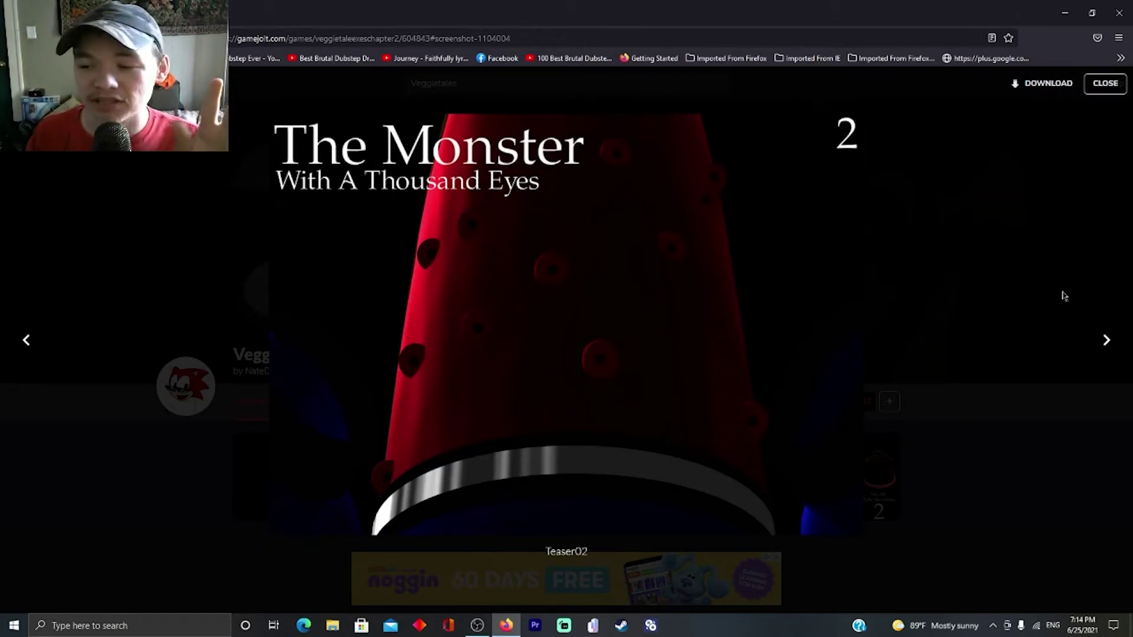
pyautogui.click(1118, 351)
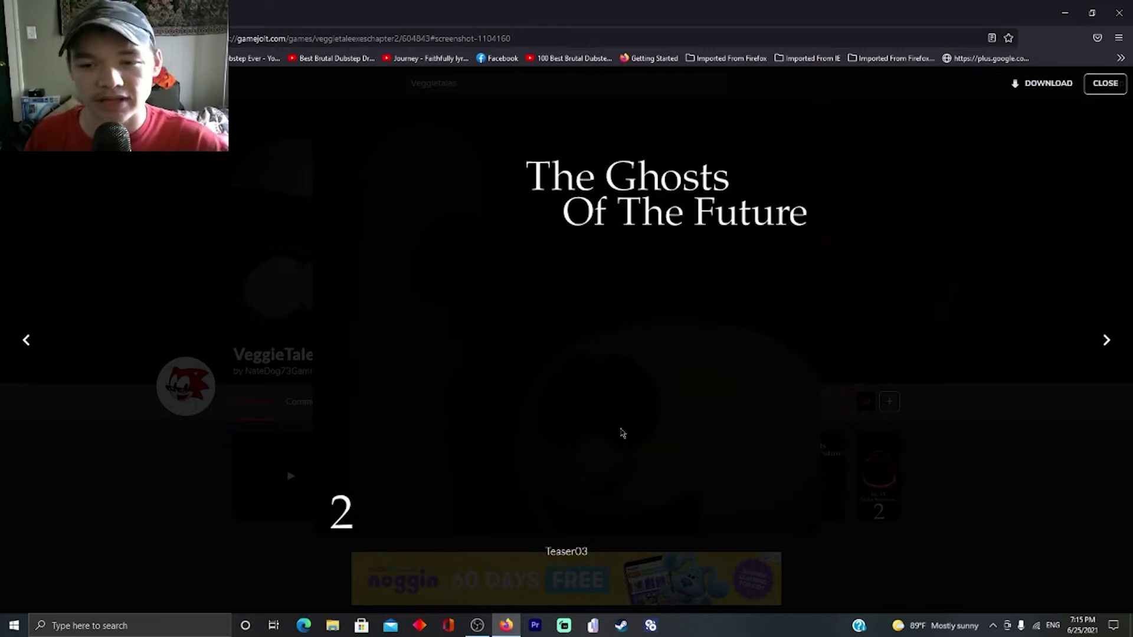
pyautogui.click(1099, 359)
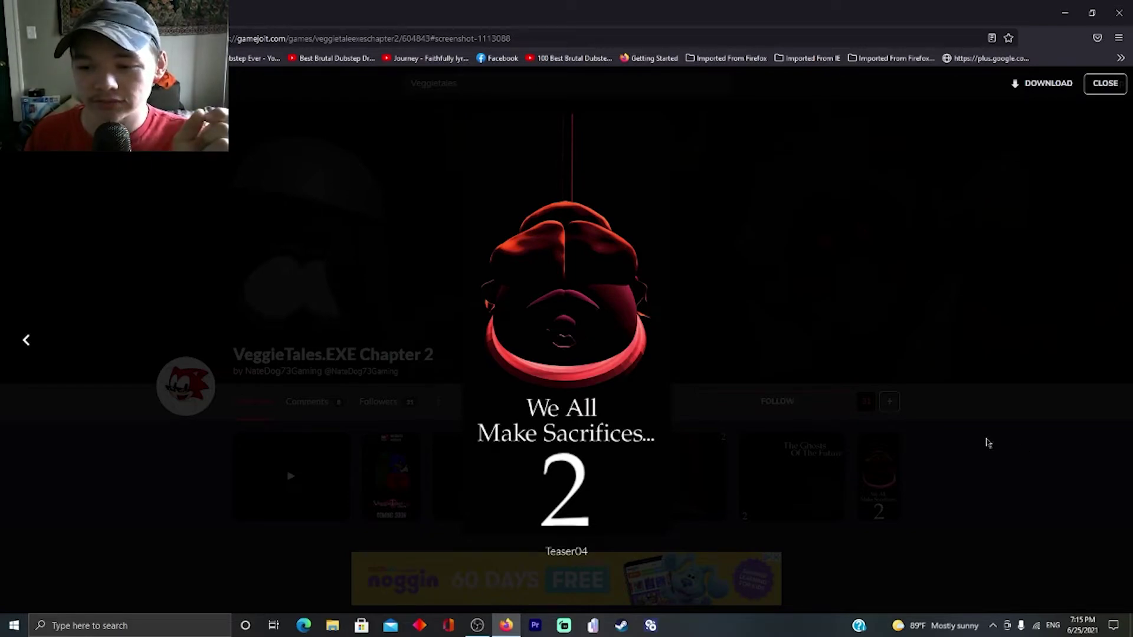
# Close the screenshot viewer, play a Game Soundtrack track, and pause The End Credits at 0:05
pyautogui.click(1105, 83)
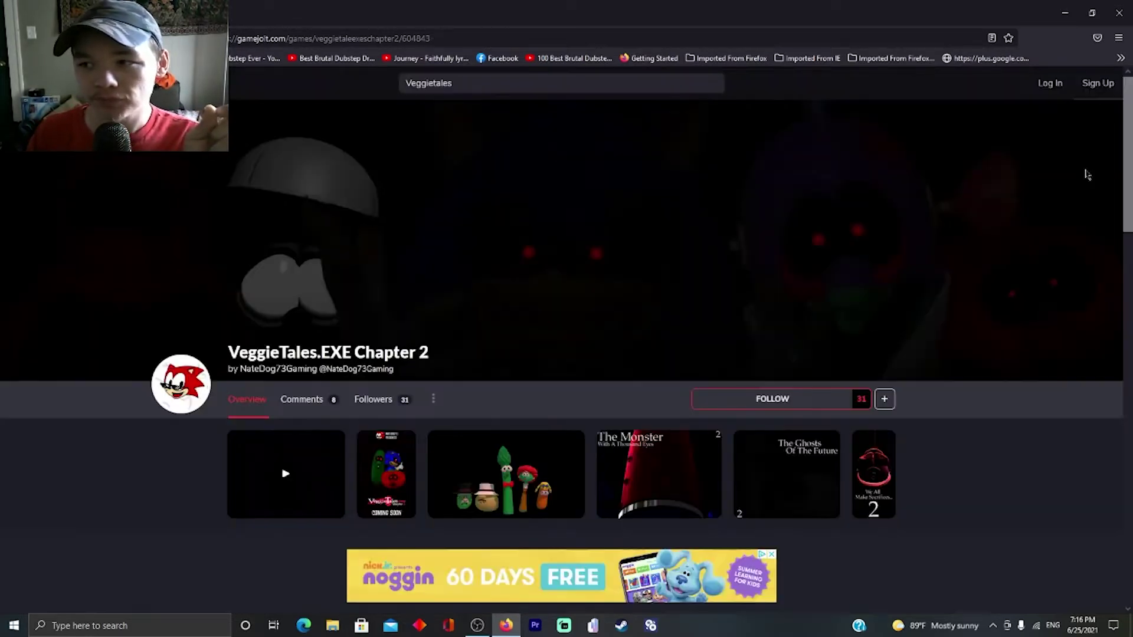
pyautogui.scroll(-3, 1026, 403)
pyautogui.scroll(-3, 1028, 390)
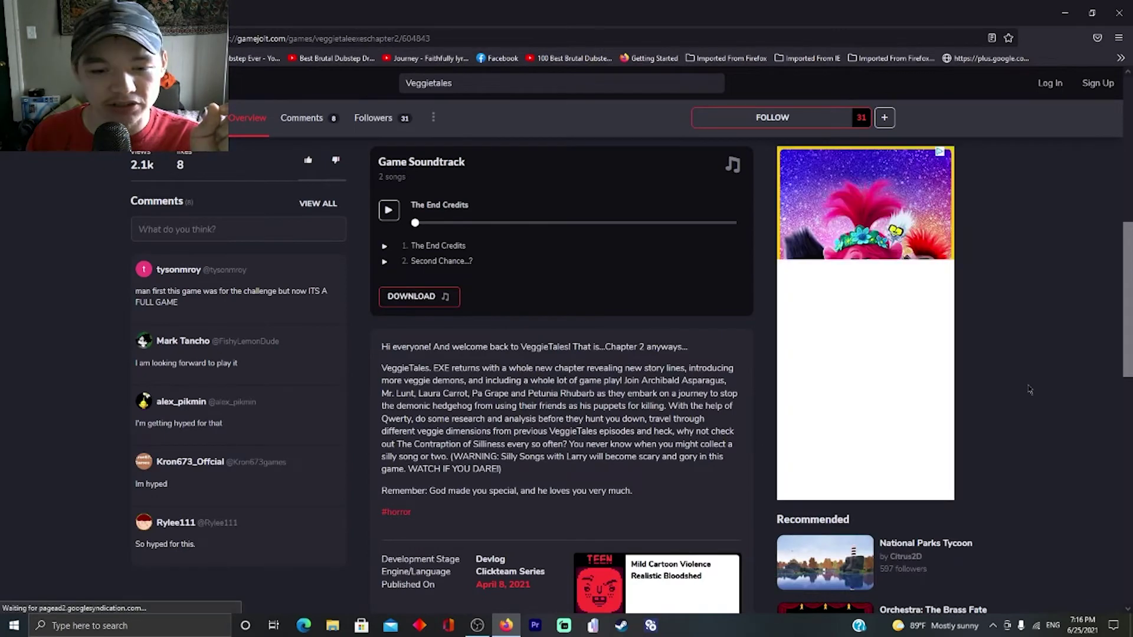
pyautogui.scroll(-1, 1029, 390)
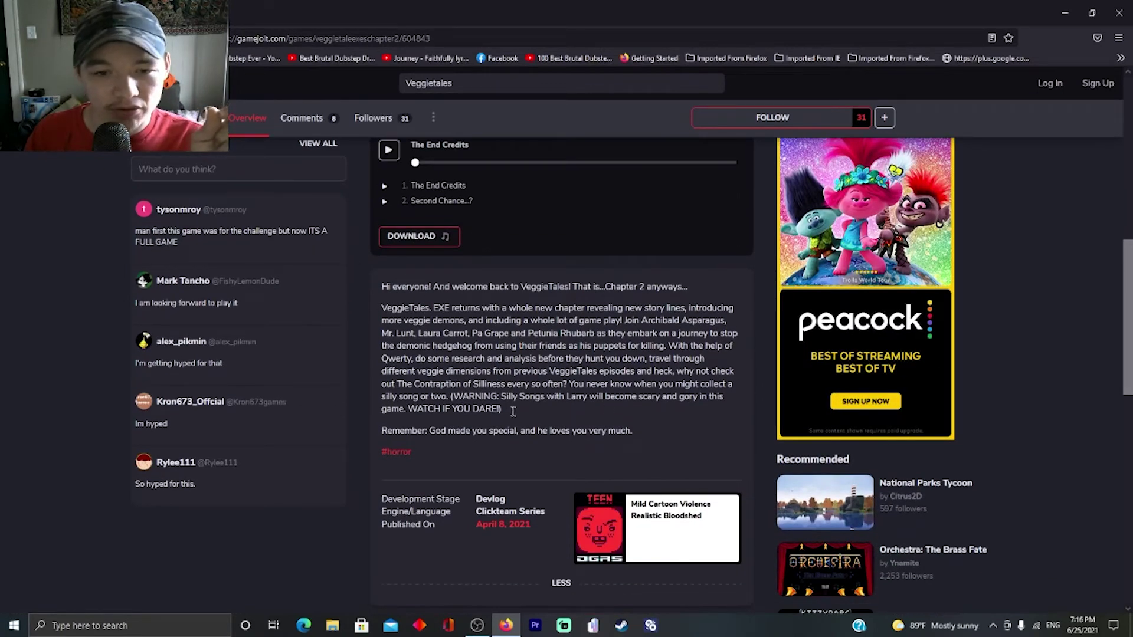
pyautogui.scroll(2, 452, 315)
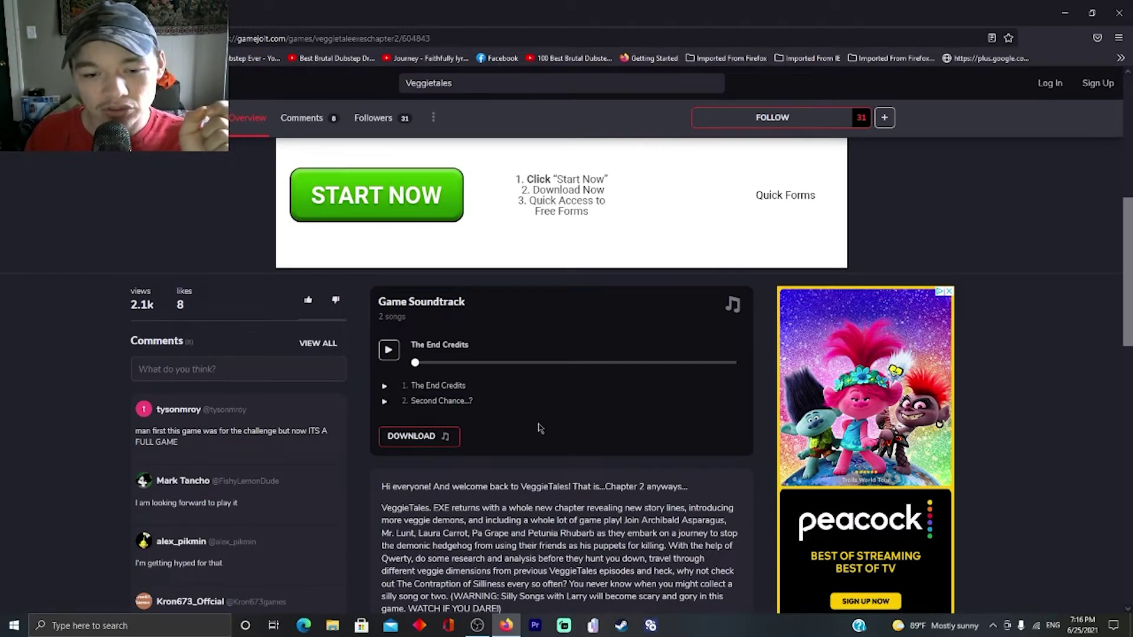
pyautogui.click(384, 402)
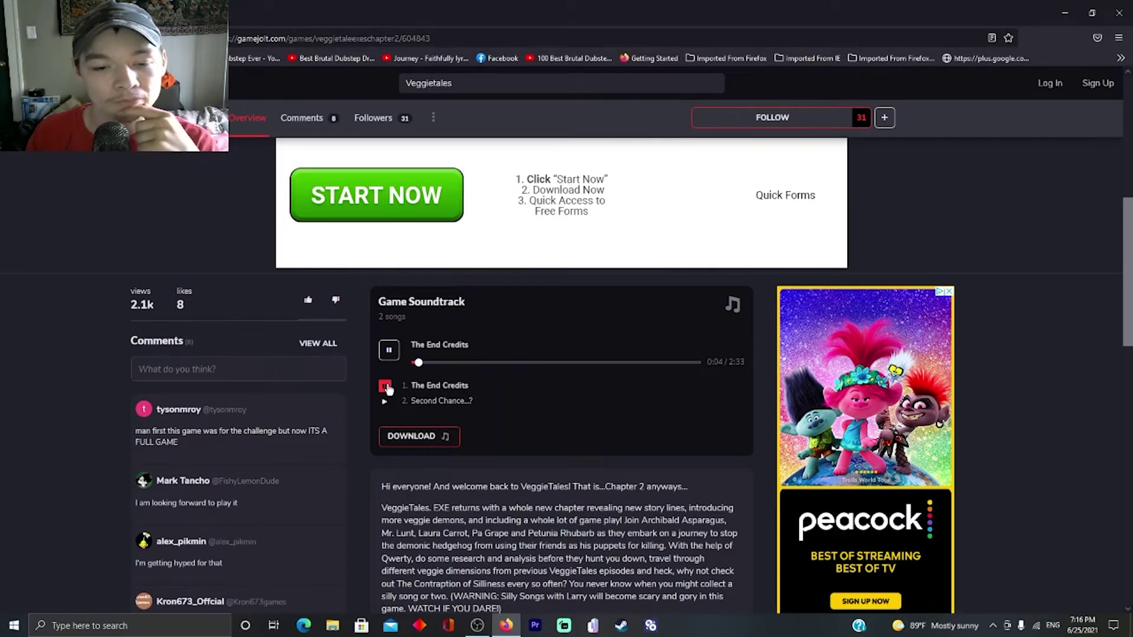
pyautogui.click(387, 387)
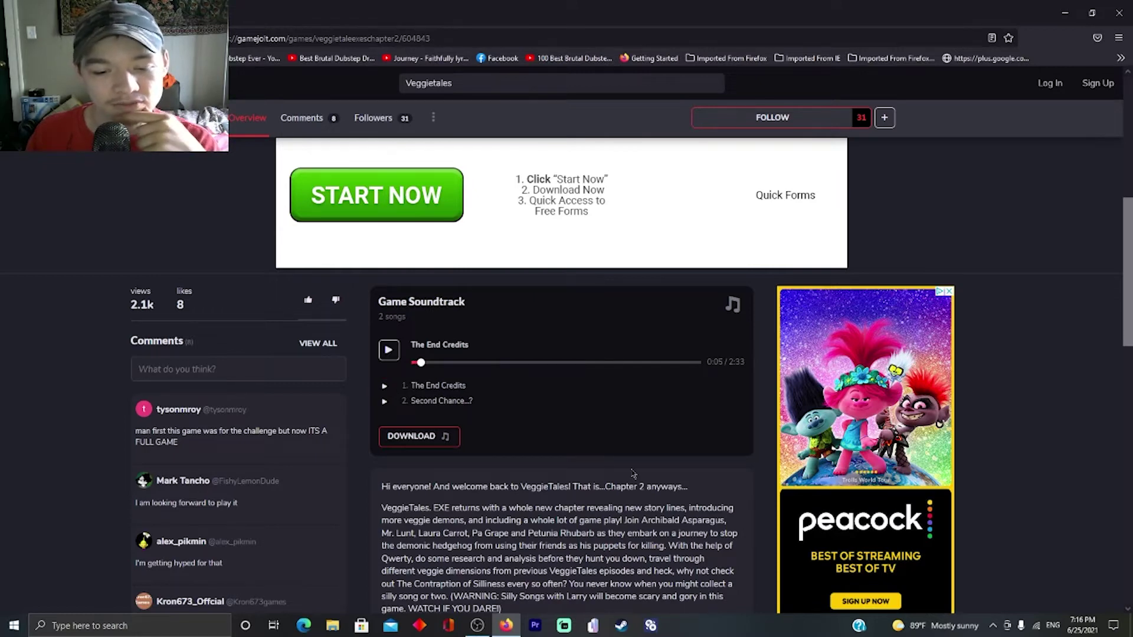
pyautogui.scroll(-1, 634, 476)
pyautogui.scroll(-3, 635, 475)
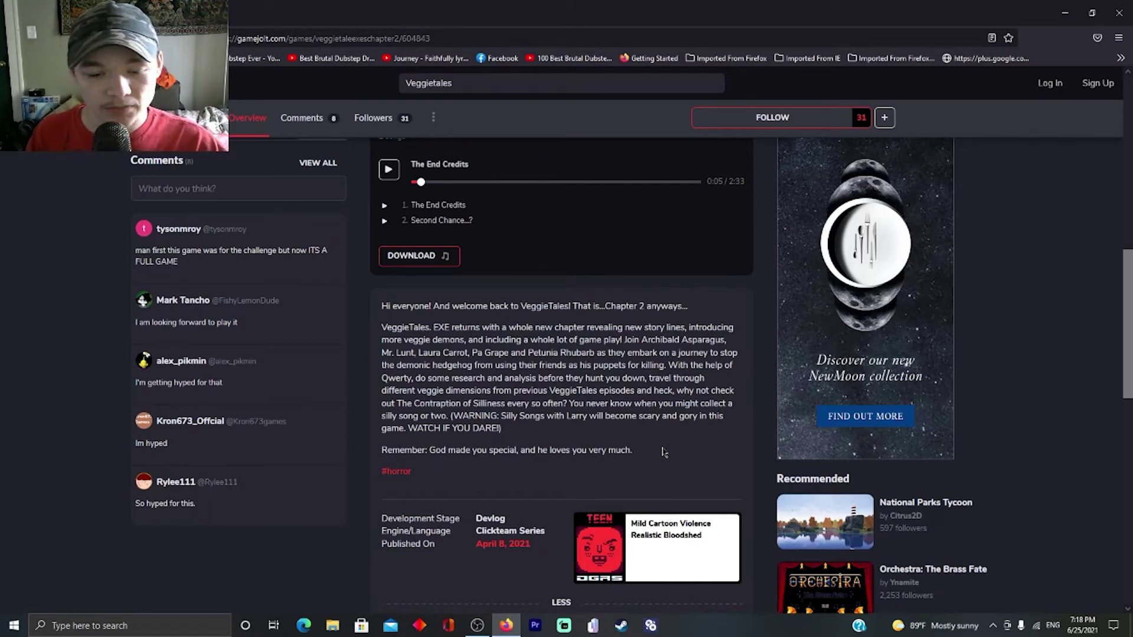
pyautogui.scroll(-2, 664, 449)
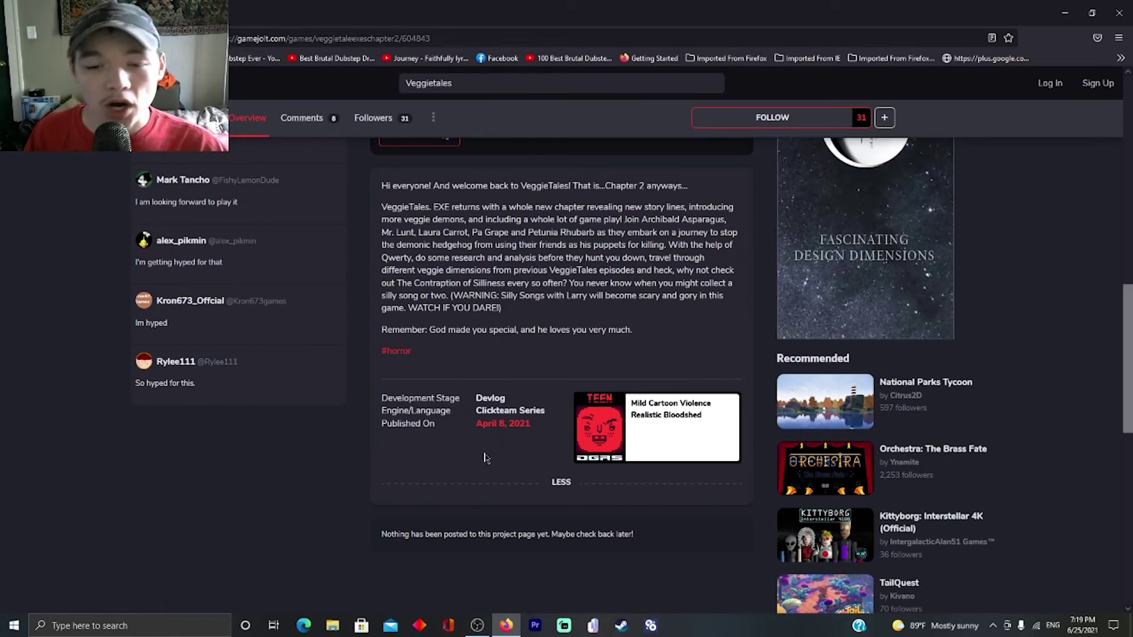
pyautogui.scroll(2, 484, 466)
pyautogui.scroll(1, 478, 462)
pyautogui.scroll(2, 474, 458)
pyautogui.scroll(2, 470, 454)
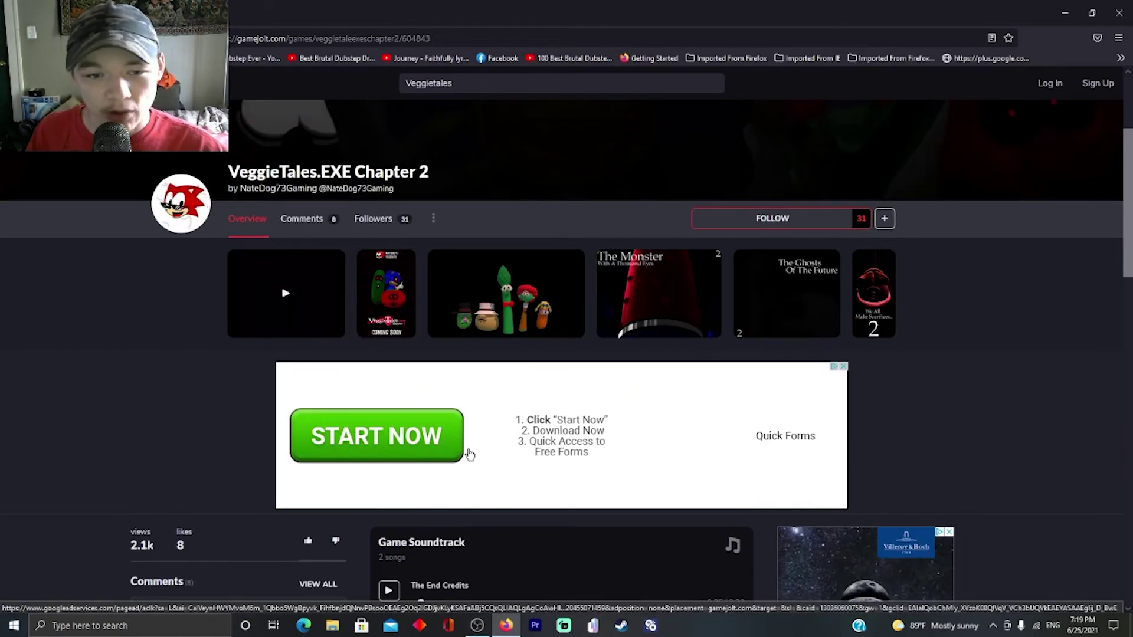
pyautogui.scroll(2, 468, 455)
pyautogui.scroll(-4, 536, 266)
pyautogui.scroll(-1, 632, 394)
pyautogui.scroll(-3, 632, 404)
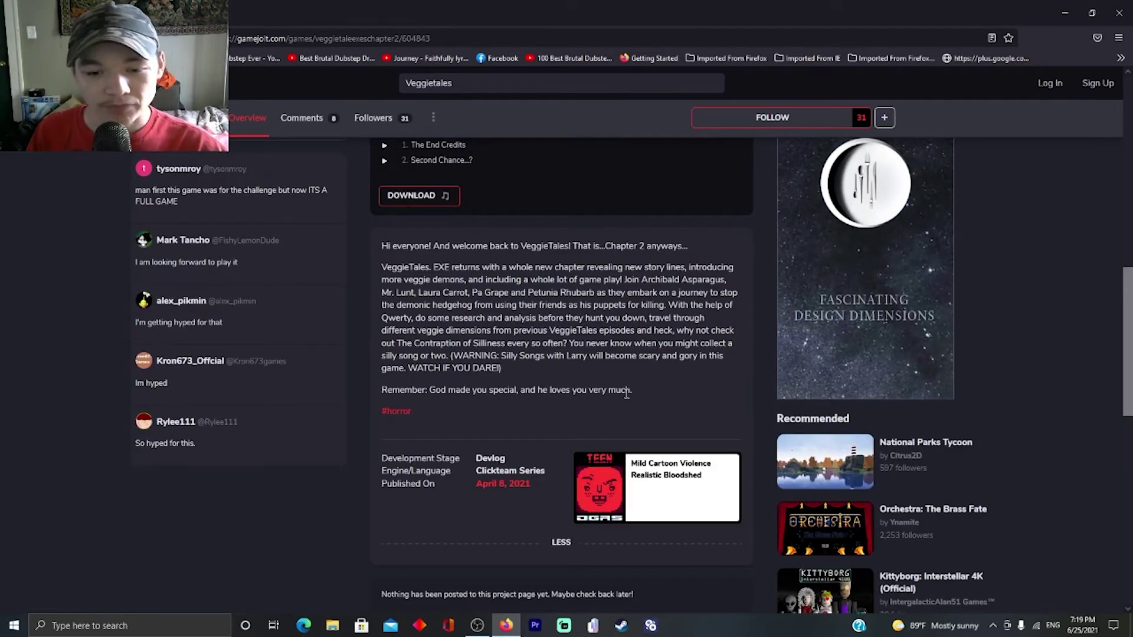
pyautogui.scroll(-1, 626, 395)
pyautogui.scroll(-1, 625, 403)
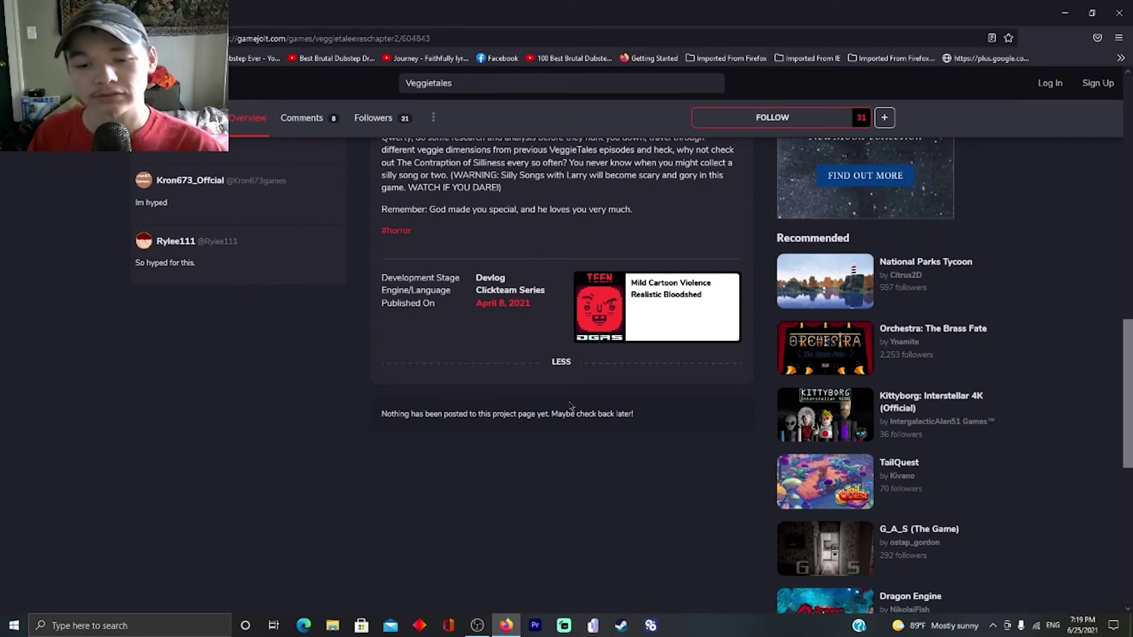
pyautogui.scroll(2, 586, 410)
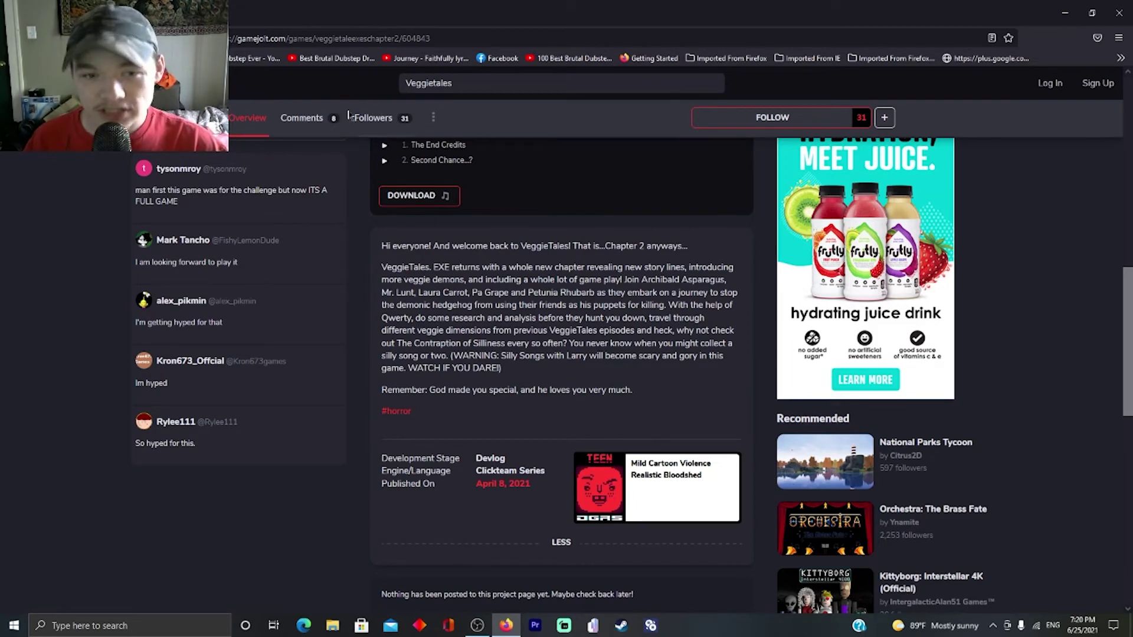
# Open the 8 comments in the Comments modal, read them, then close the modal
pyautogui.click(319, 122)
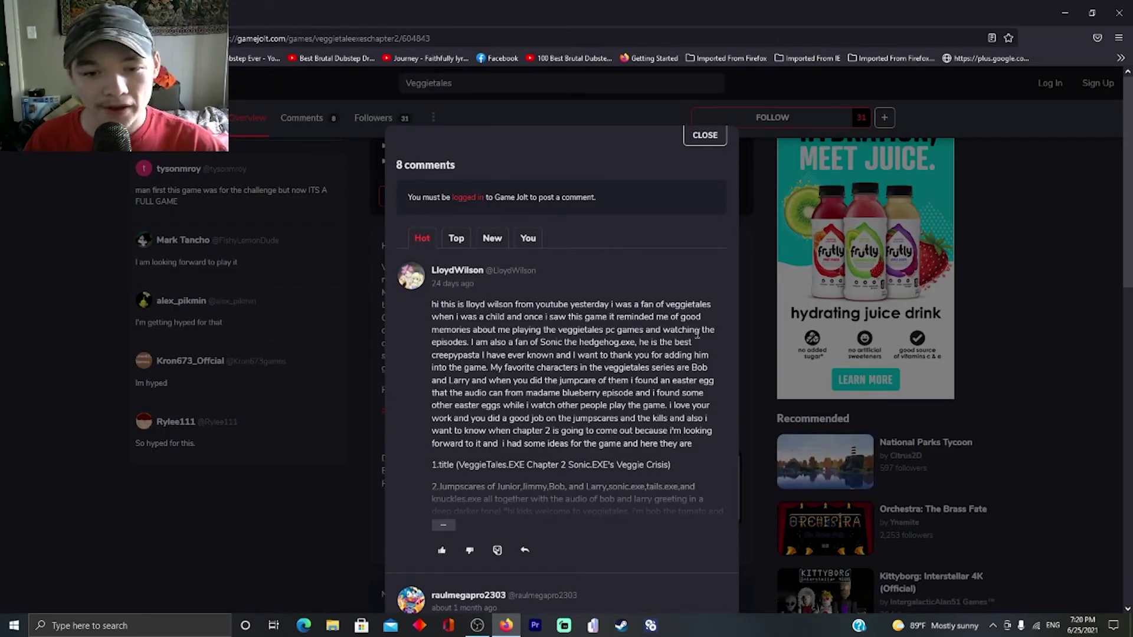
pyautogui.scroll(-3, 544, 292)
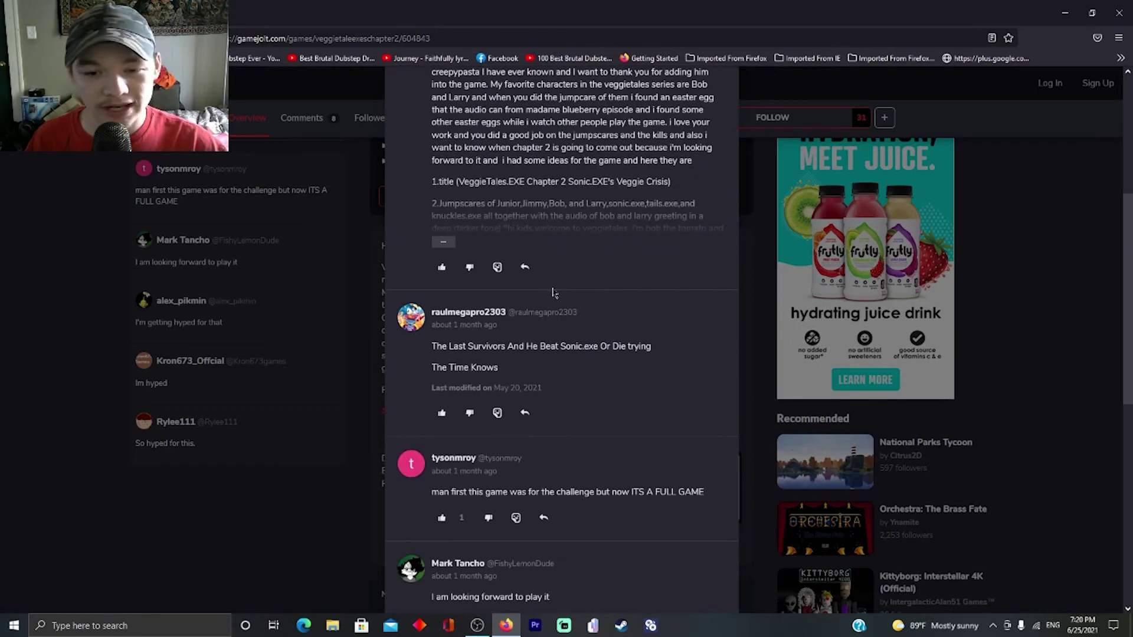
pyautogui.scroll(2, 552, 292)
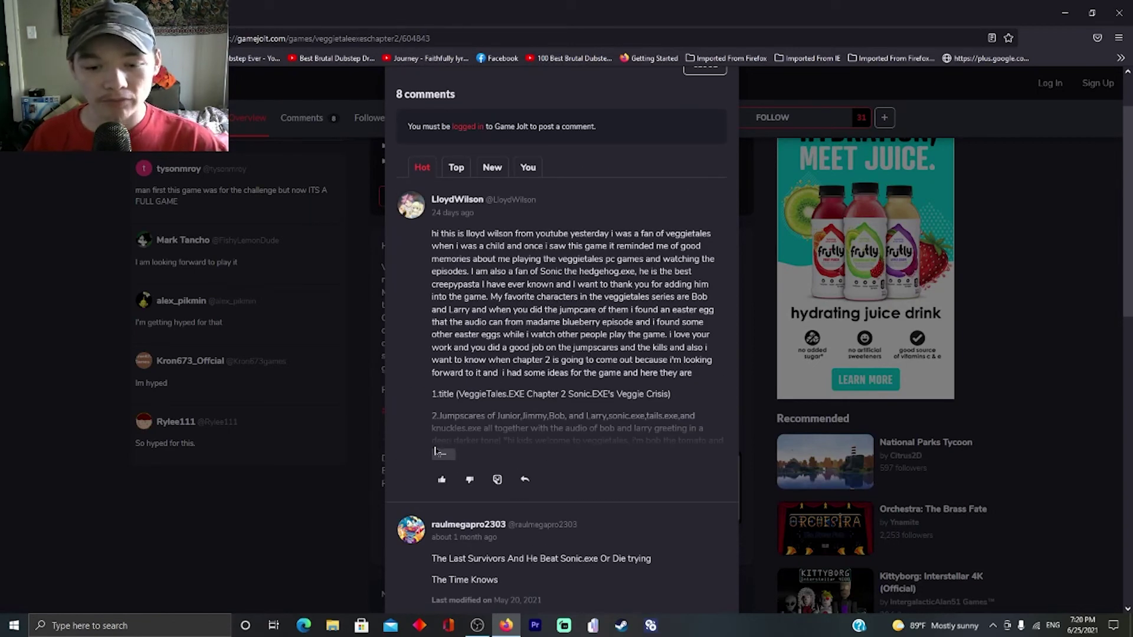
pyautogui.scroll(1, 713, 142)
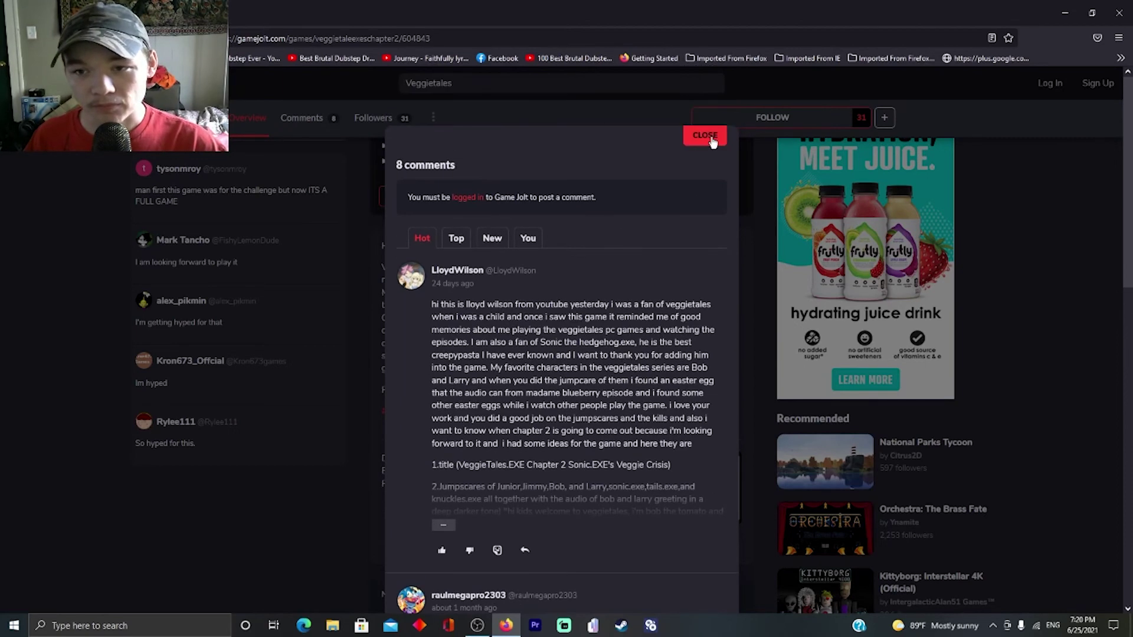
pyautogui.click(706, 137)
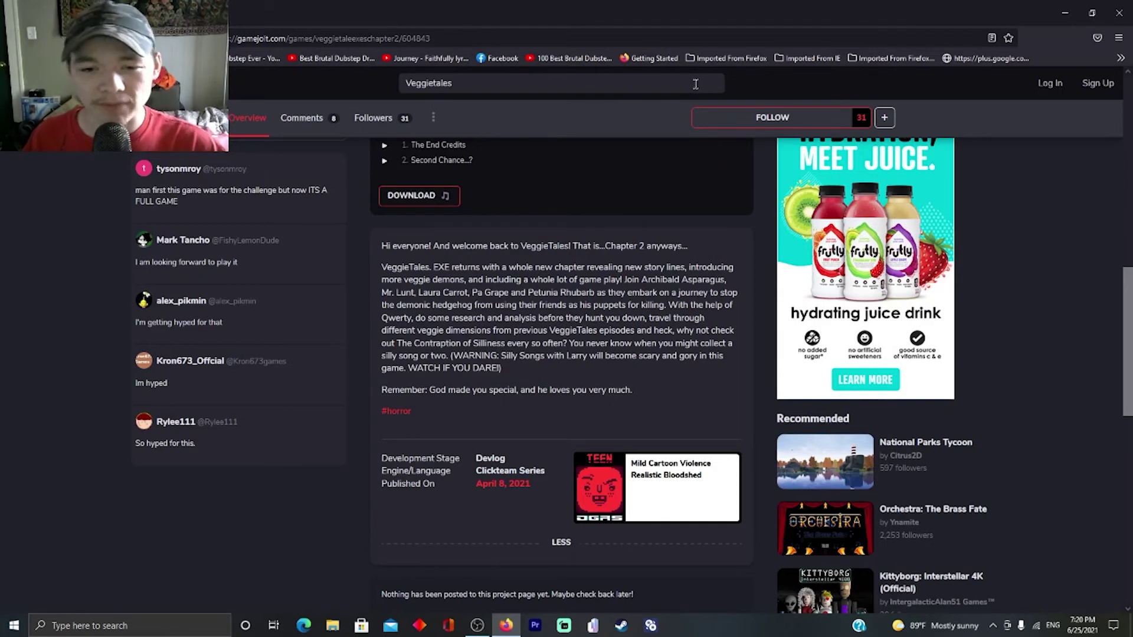
pyautogui.scroll(3, 537, 271)
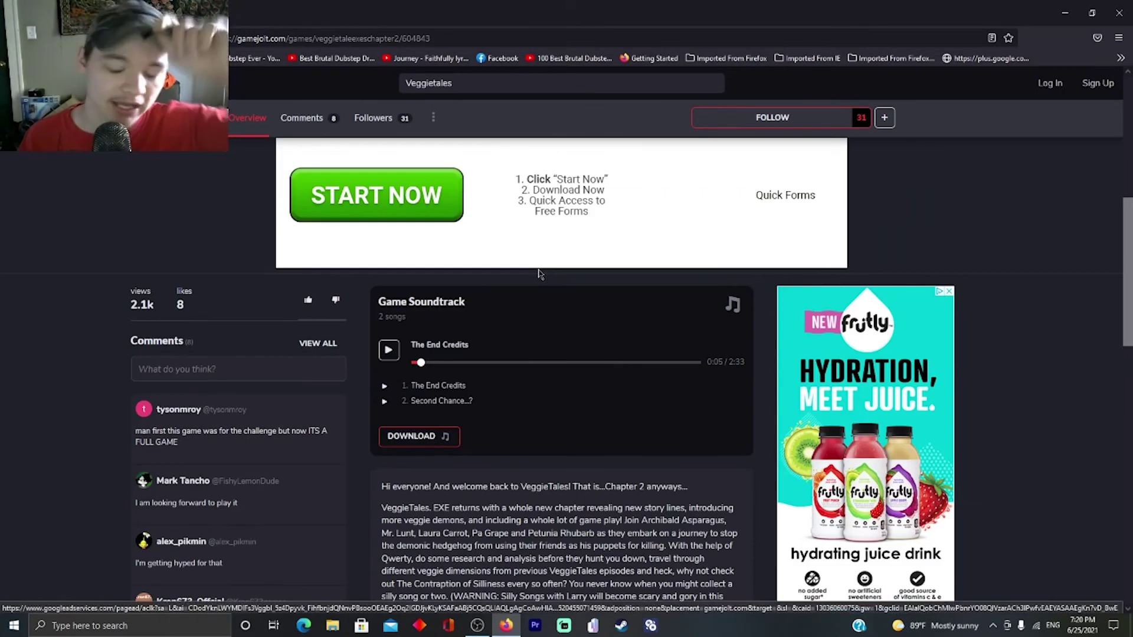
pyautogui.scroll(-1, 523, 274)
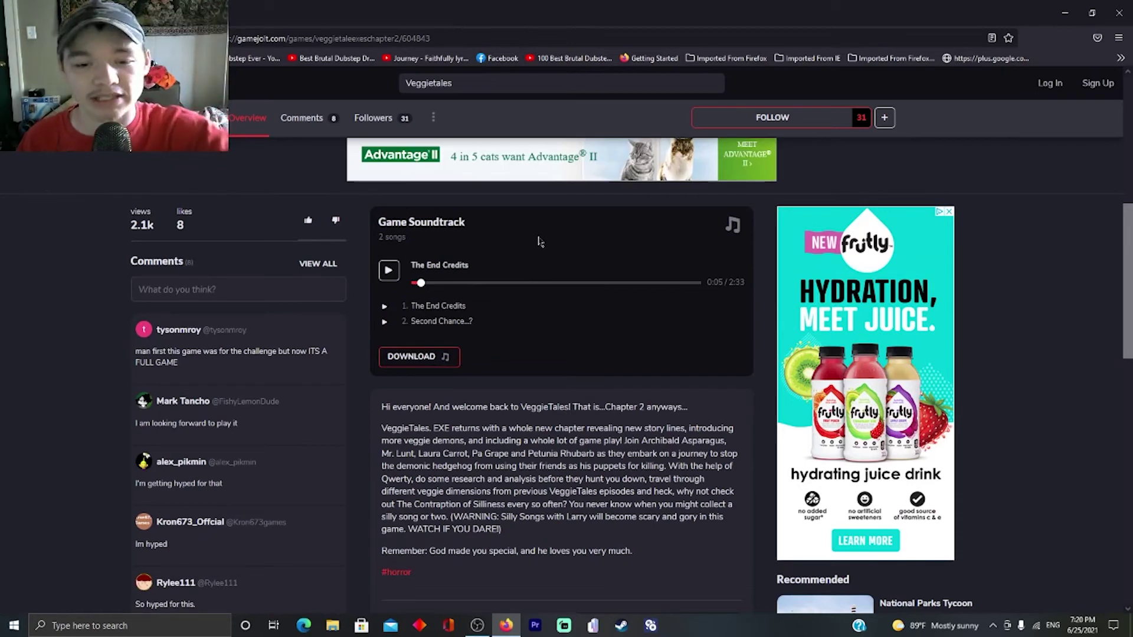
pyautogui.scroll(-4, 534, 234)
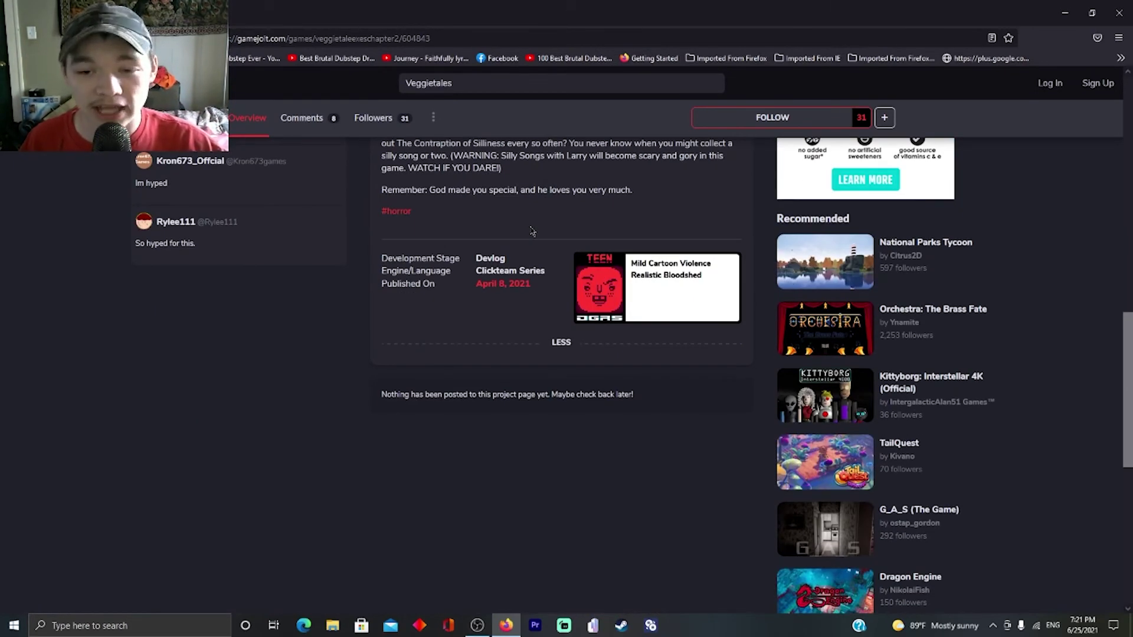
pyautogui.scroll(3, 531, 232)
pyautogui.scroll(2, 531, 232)
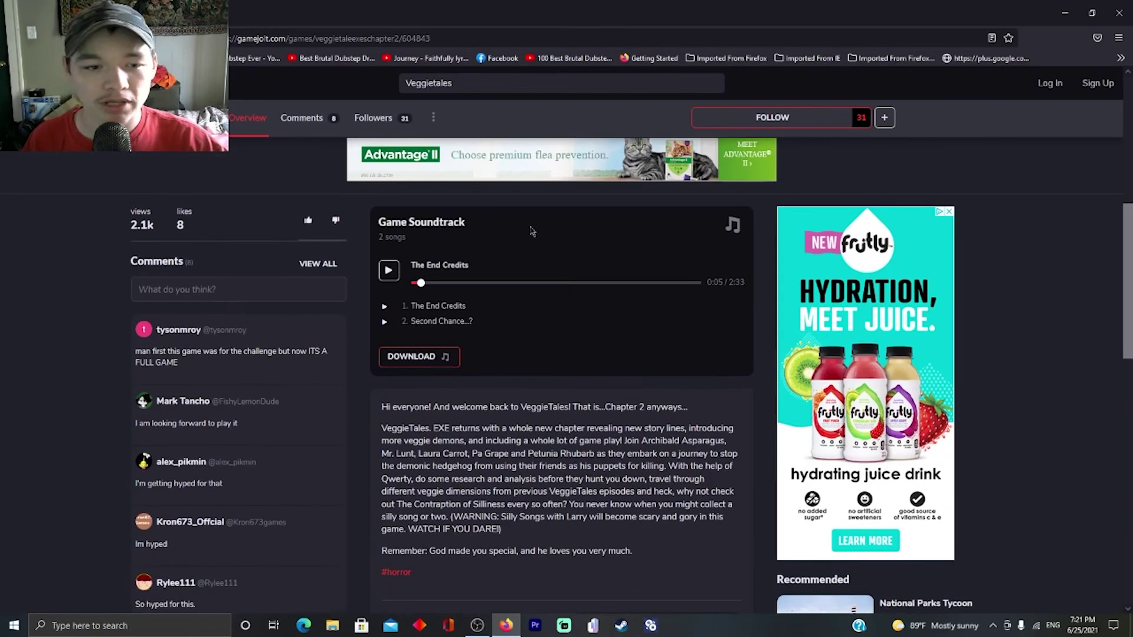
pyautogui.scroll(3, 531, 232)
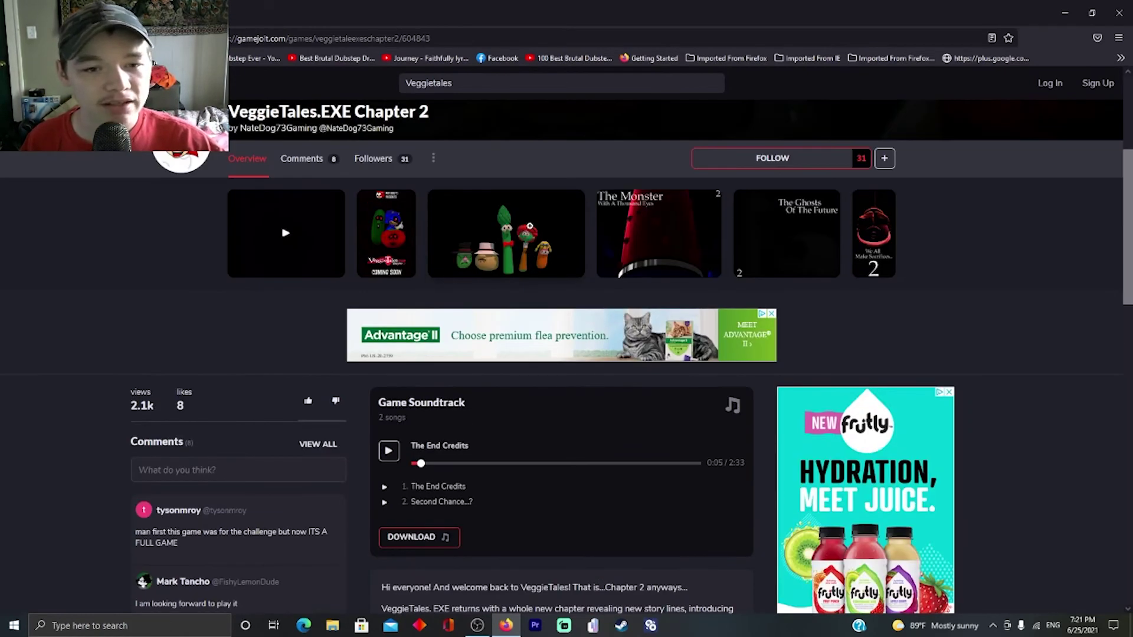
pyautogui.scroll(3, 530, 226)
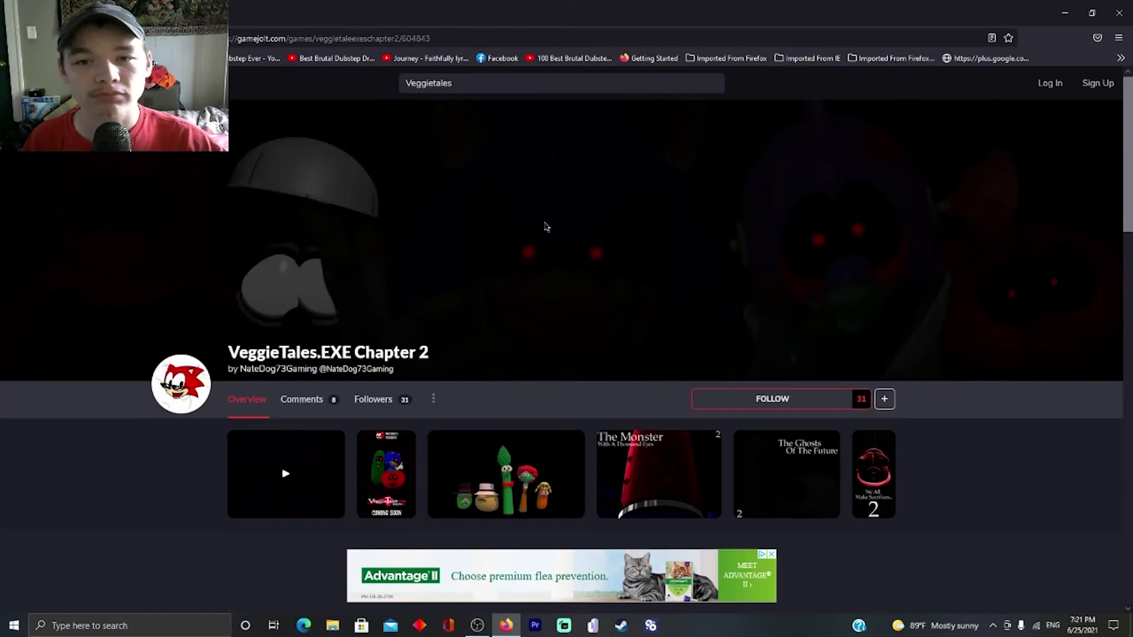